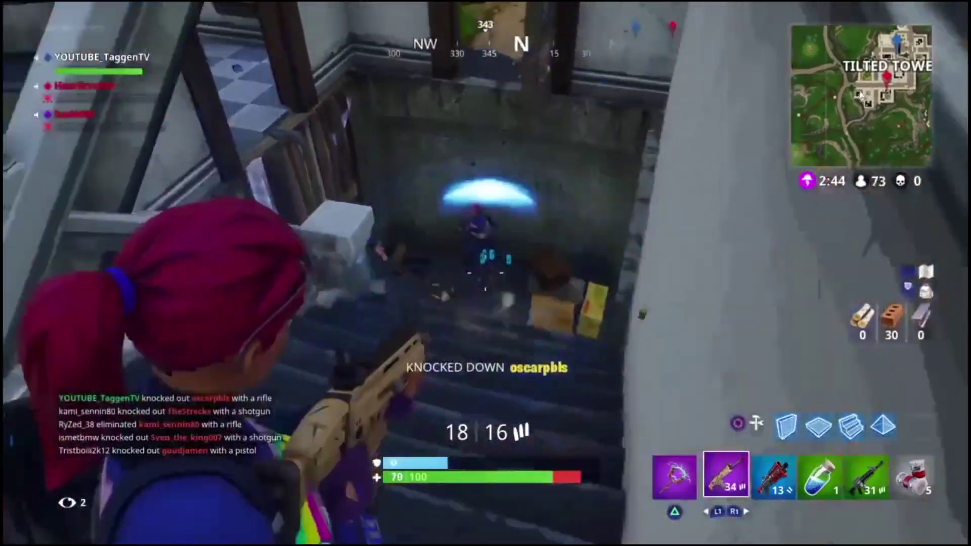
Fire the rifle at Tilted Towers opponents in the stairwell and garage, finishing the knocked-down enemy.
left_click(486, 274)
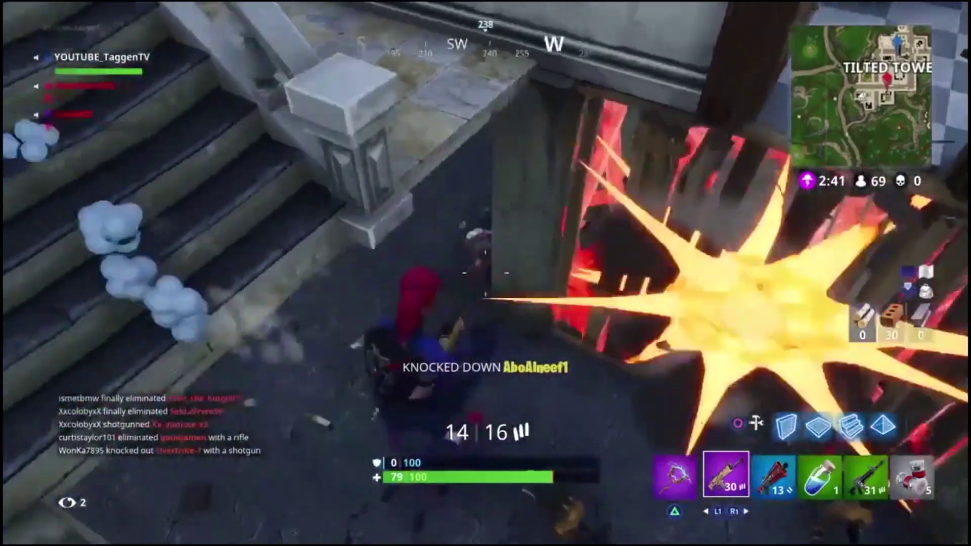
left_click(485, 273)
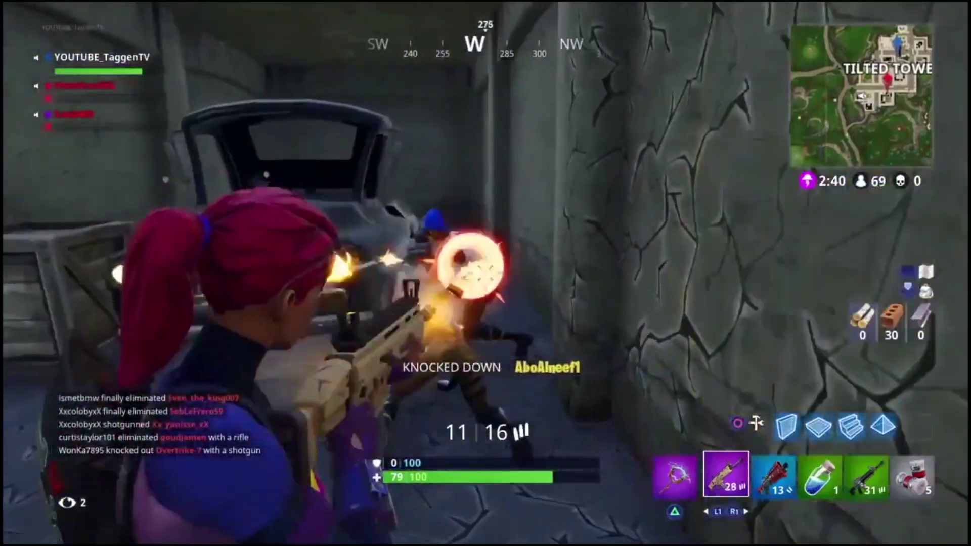
left_click(486, 273)
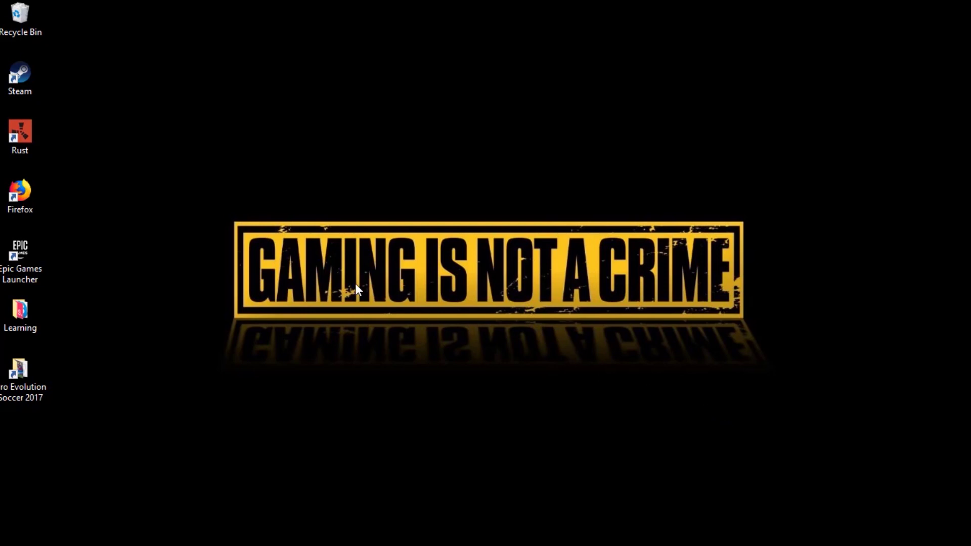
Start Firefox and load the pasted cll.press short link.
double_click(33, 196)
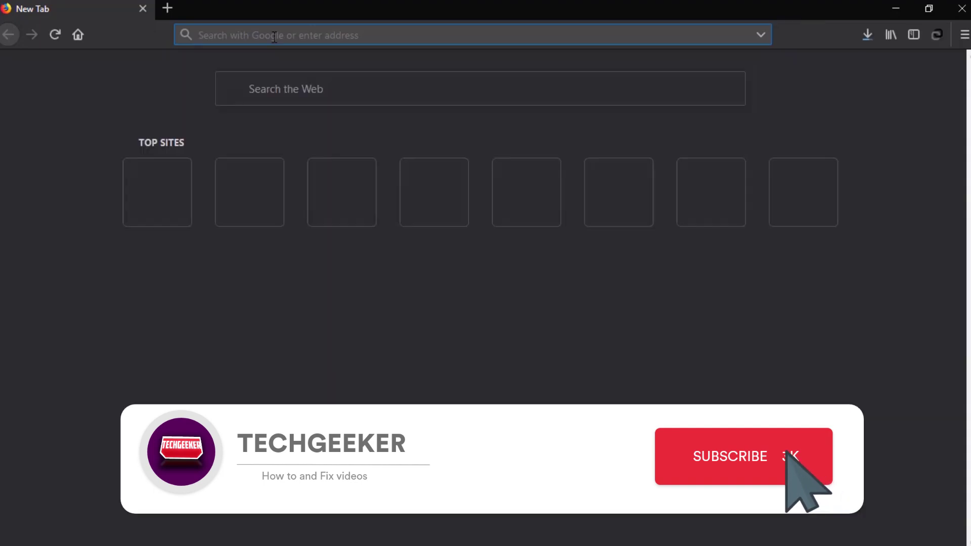
type("https://cll.press/ilvNLLV")
key("Return")
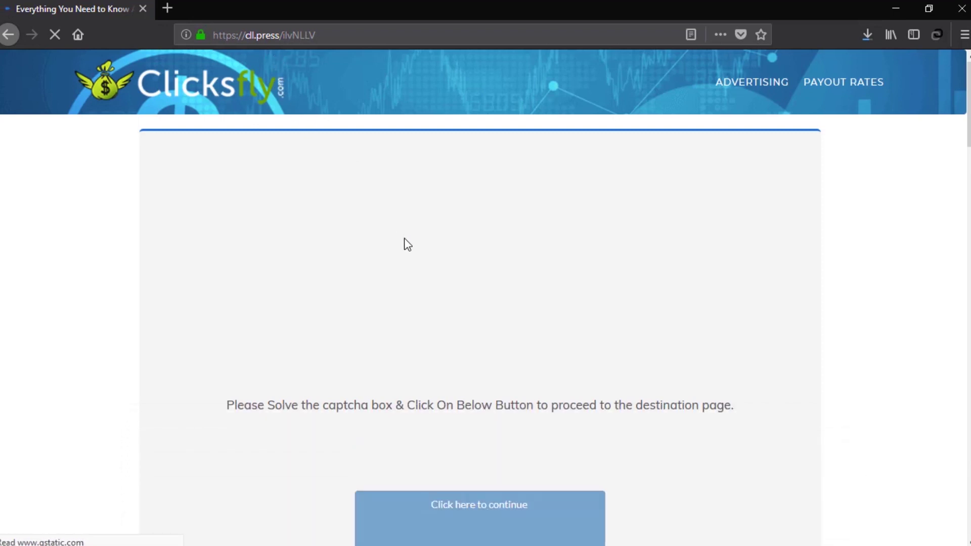
Tick the 'I'm not a robot' captcha and continue toward the destination page.
scroll(406, 246, "down", 5)
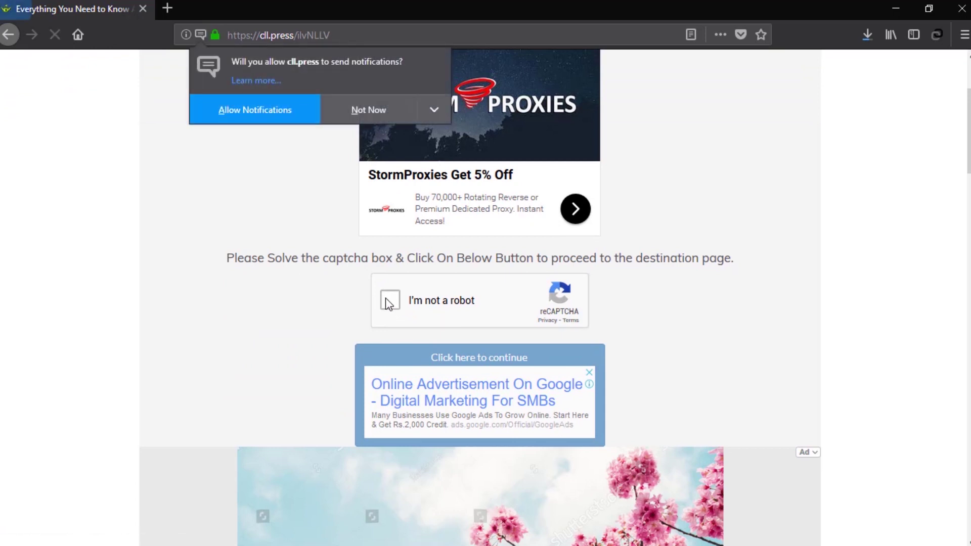
left_click(389, 303)
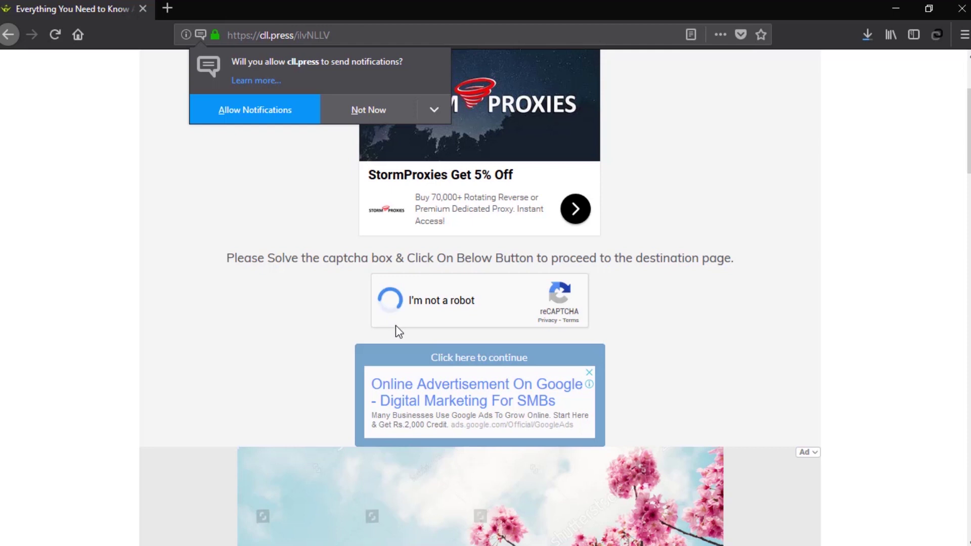
scroll(435, 319, "down", 2)
left_click(473, 284)
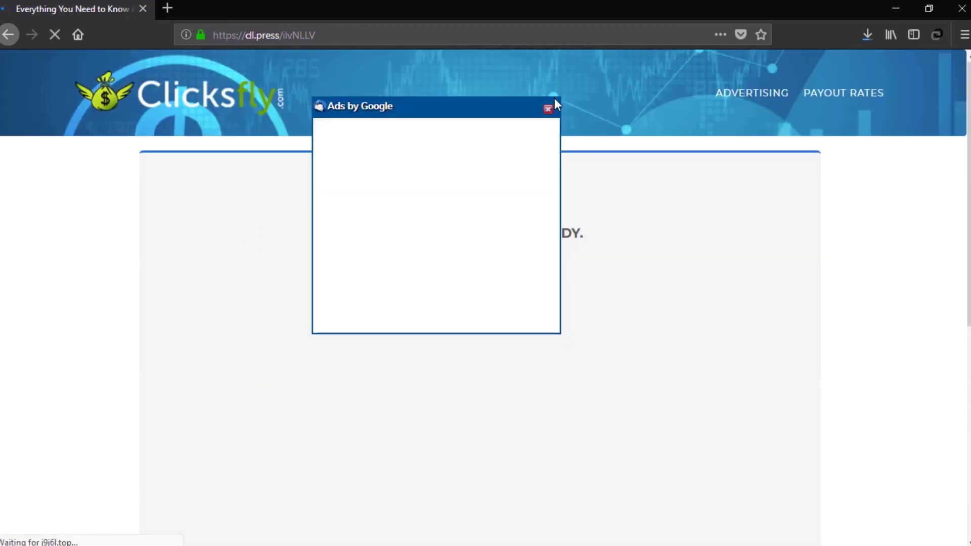
Dismiss the Google ad popup and notification prompt, then take Get Link after the countdown.
left_click(548, 108)
scroll(589, 301, "down", 2)
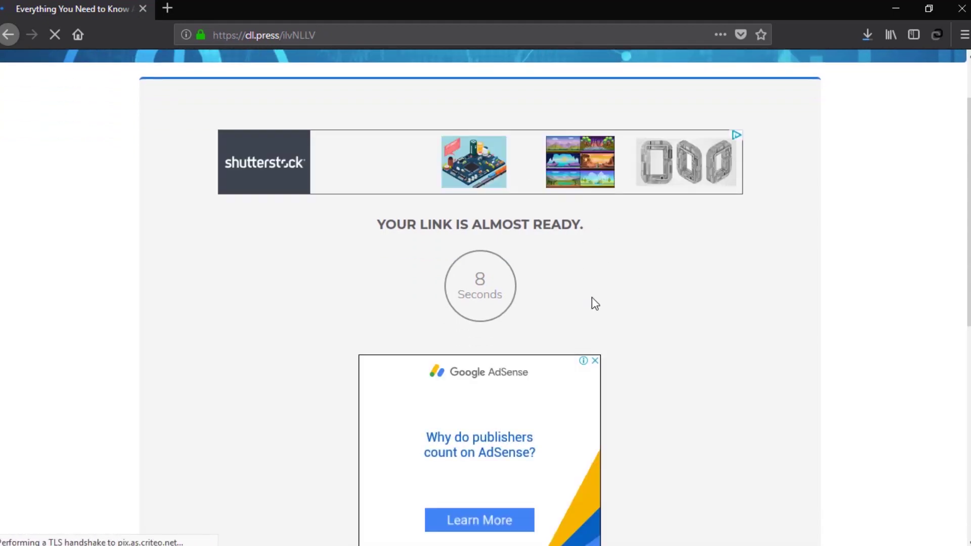
scroll(592, 296, "down", 4)
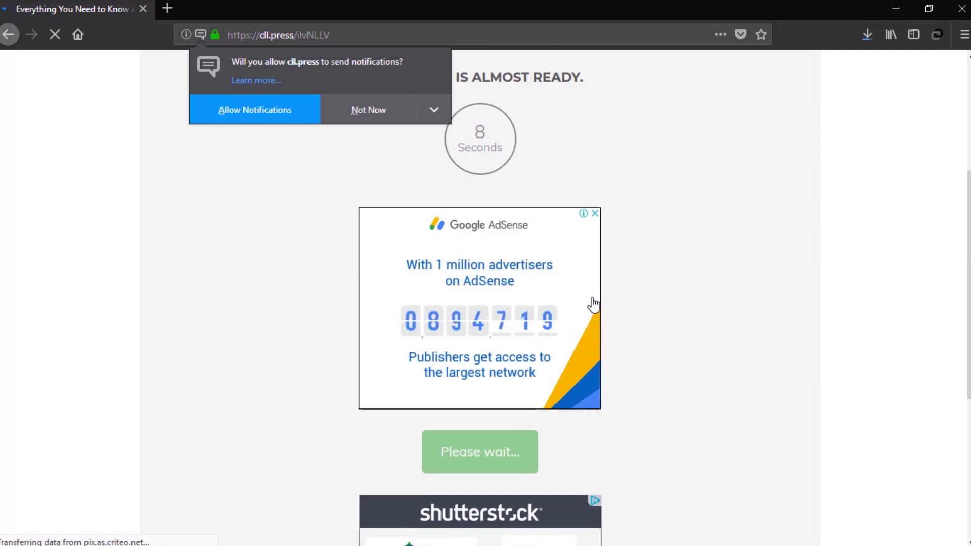
left_click(371, 111)
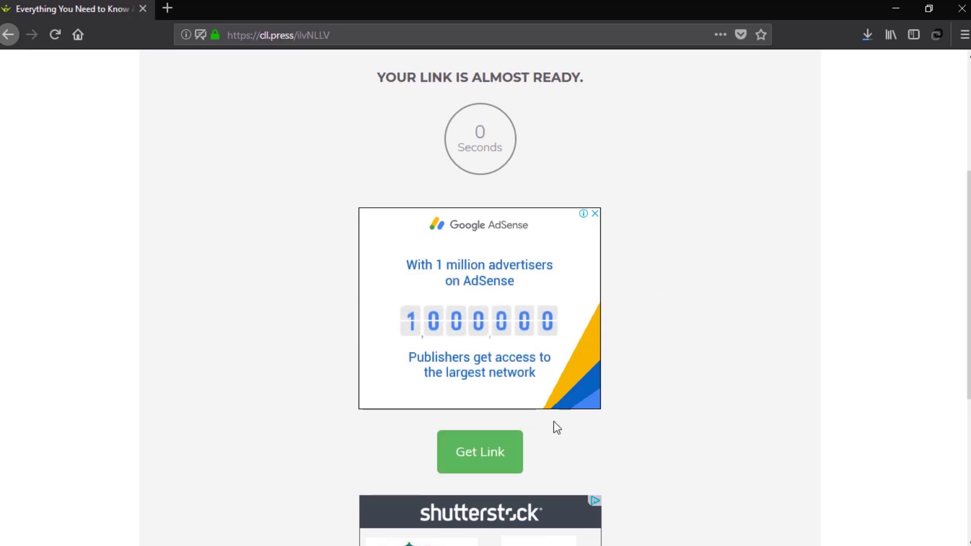
left_click(487, 460)
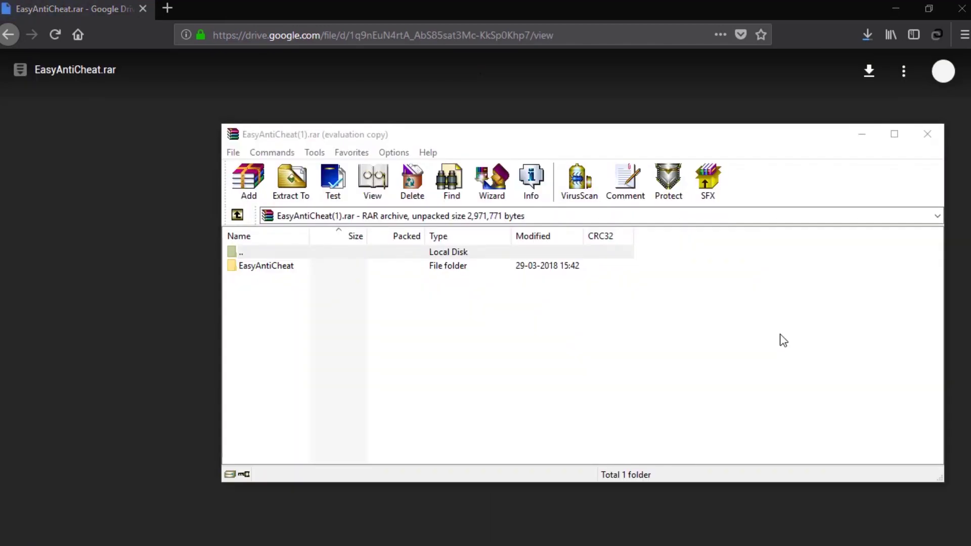
Place WinRAR beside the Error 3005 folder and extract the EasyAntiCheat folder into it.
left_click_drag(764, 134, 709, 117)
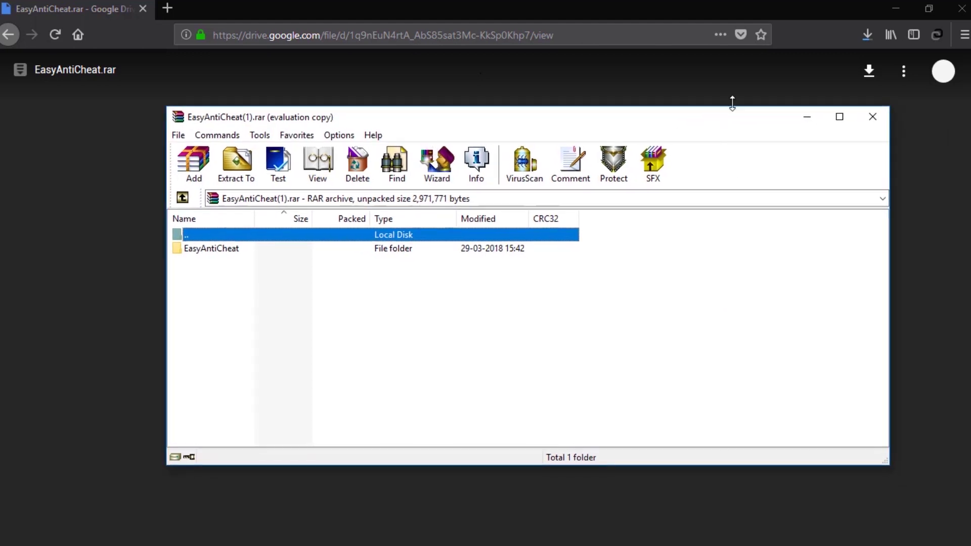
left_click(897, 8)
mouse_move(581, 543)
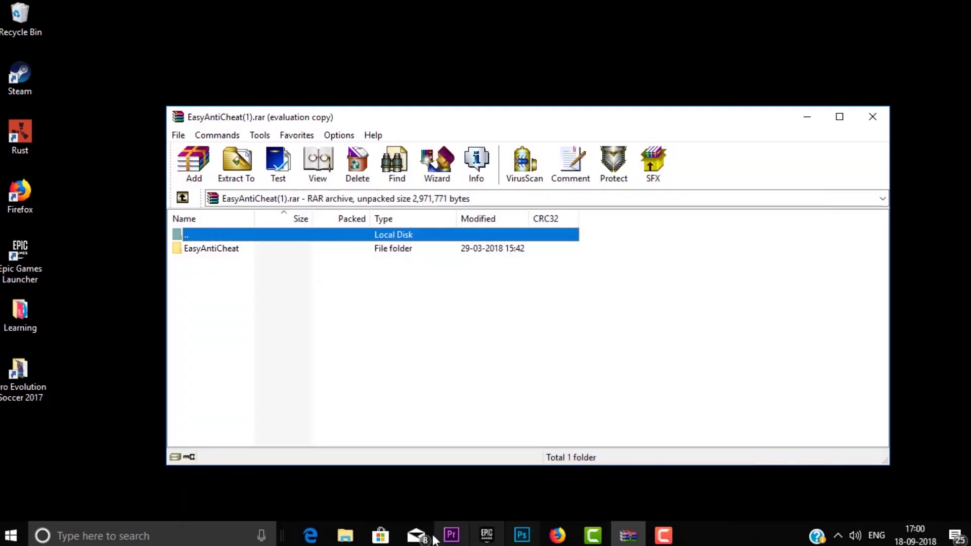
left_click(339, 538)
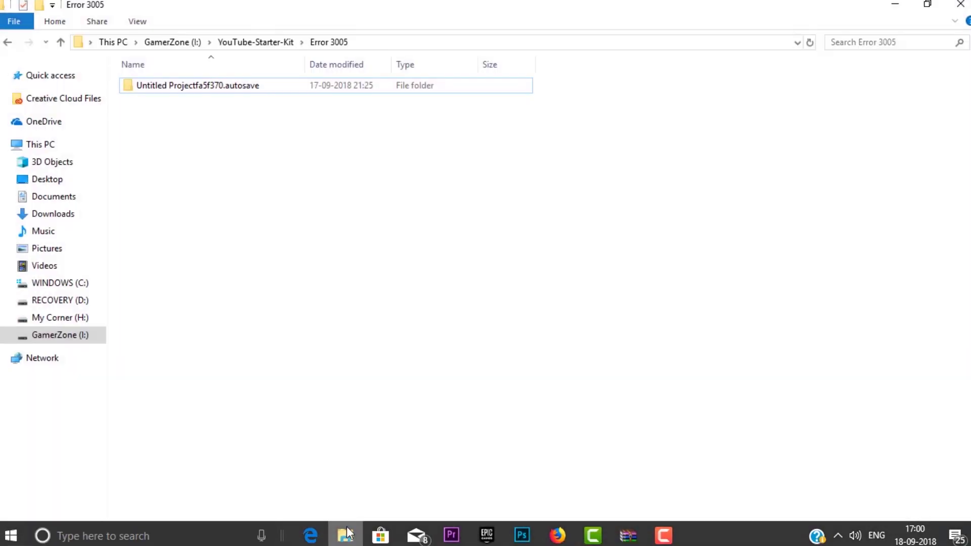
left_click(628, 535)
left_click_drag(454, 65, 632, 104)
left_click_drag(393, 234, 220, 198)
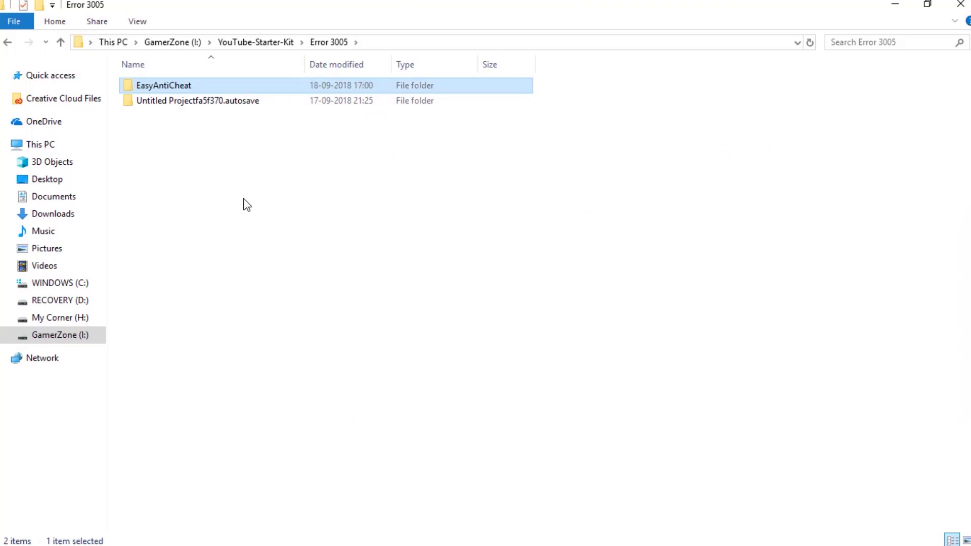
Open the extracted EasyAntiCheat folder and run EasyAntiCheat_Setup.
left_click(417, 209)
double_click(355, 87)
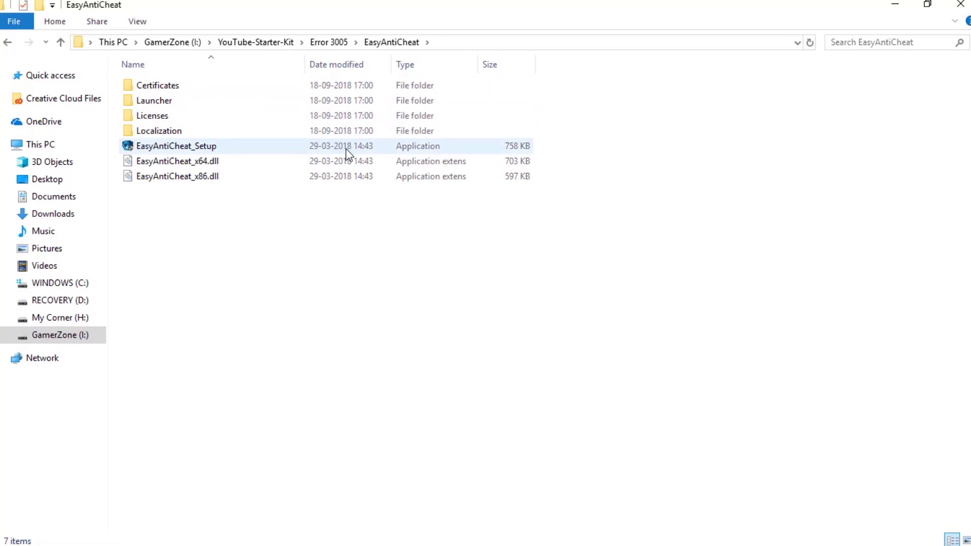
double_click(331, 150)
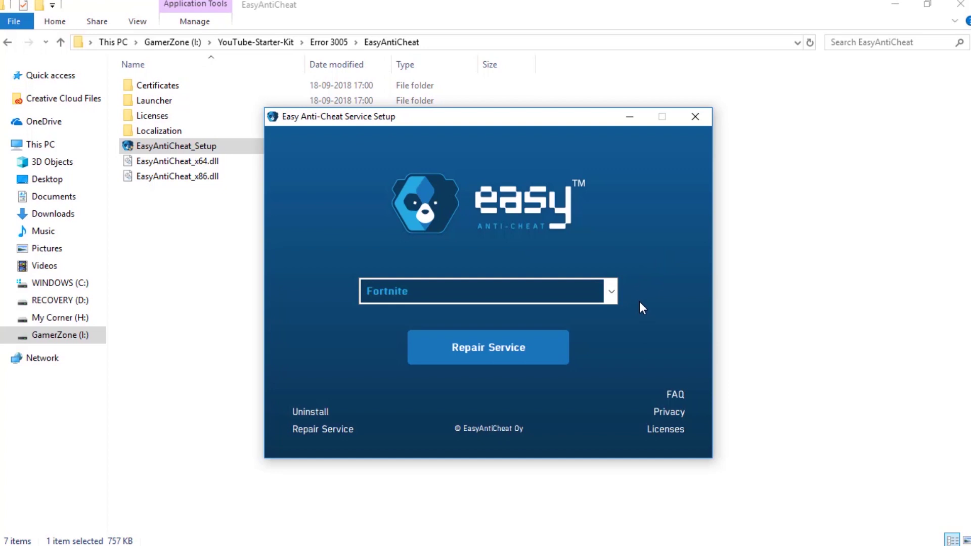
With Fortnite selected, uninstall then reinstall the service, finish setup, and close the folder window.
left_click_drag(545, 113, 541, 93)
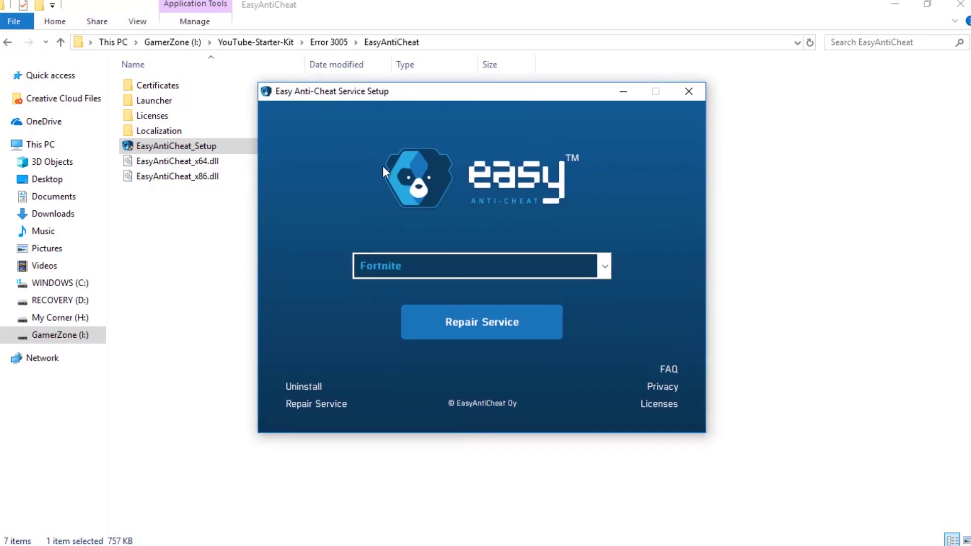
left_click(603, 268)
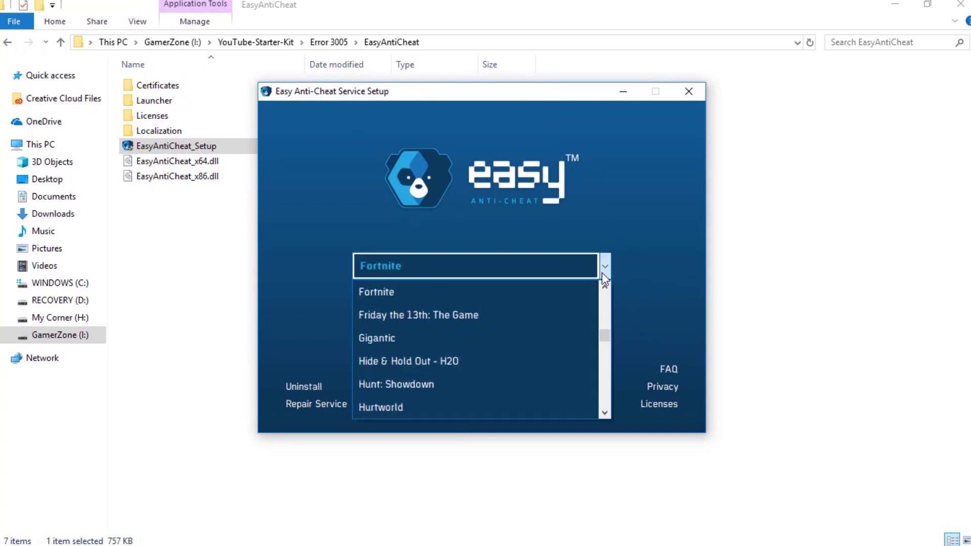
left_click(499, 297)
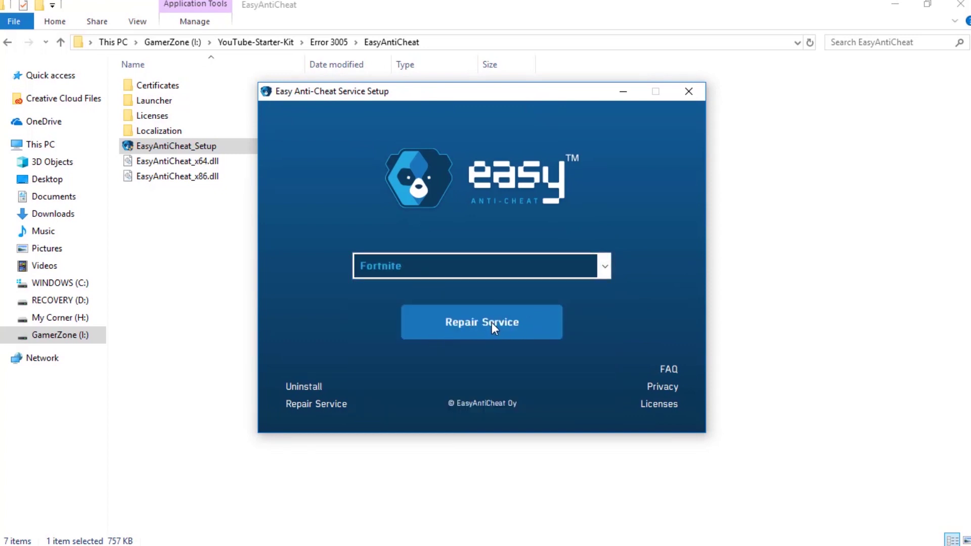
left_click(308, 388)
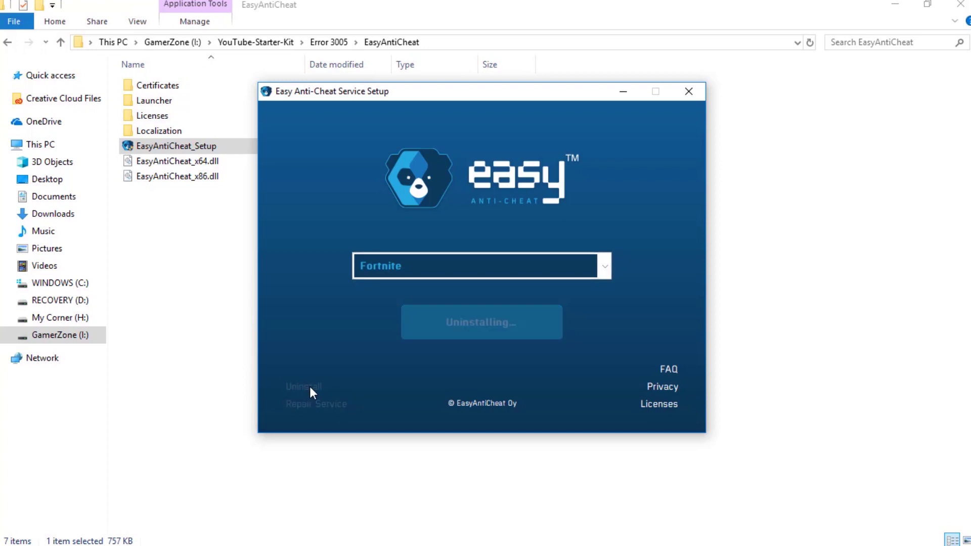
left_click(451, 329)
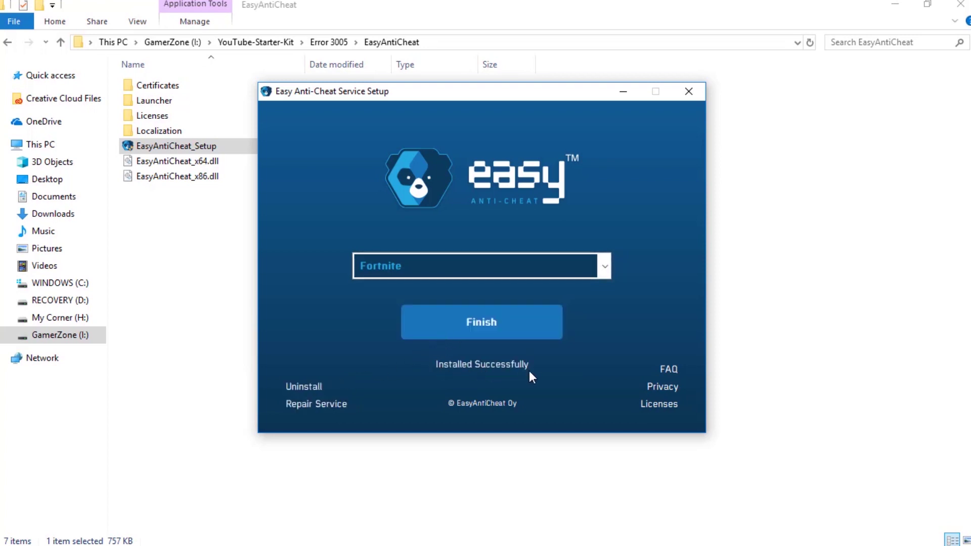
left_click(521, 329)
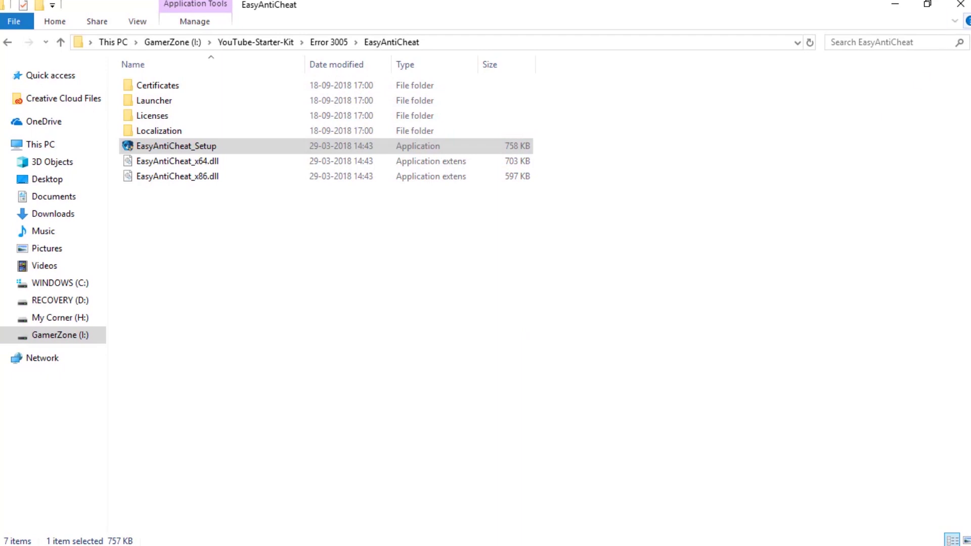
left_click(960, 5)
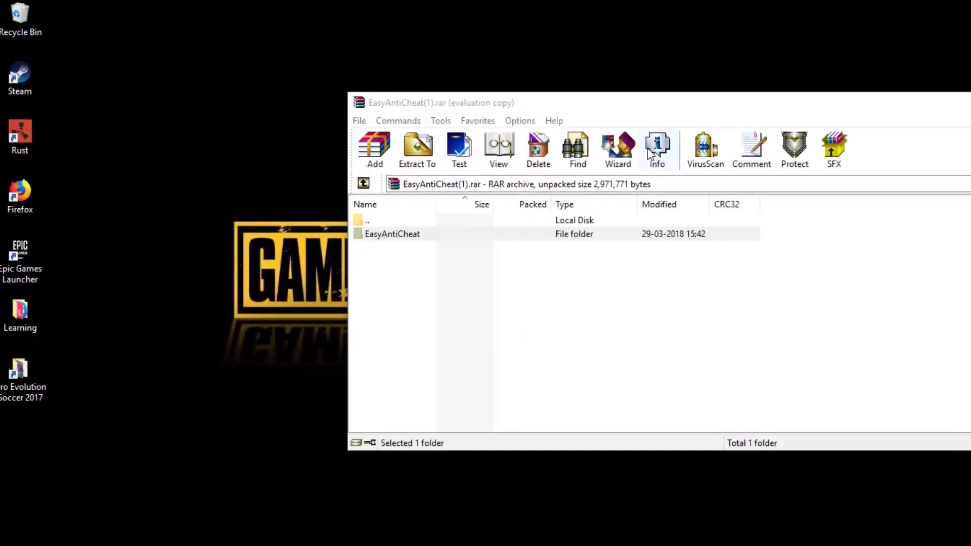
Close WinRAR, open Epic Games Launcher, cancel the shortcut prompt, and launch Fortnite.
left_click_drag(911, 107, 855, 106)
left_click(953, 101)
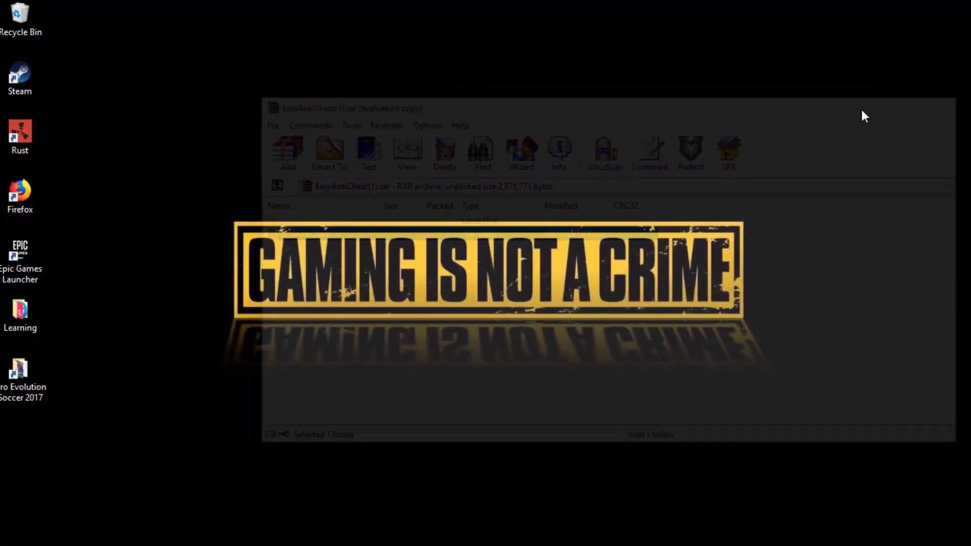
left_click(37, 258)
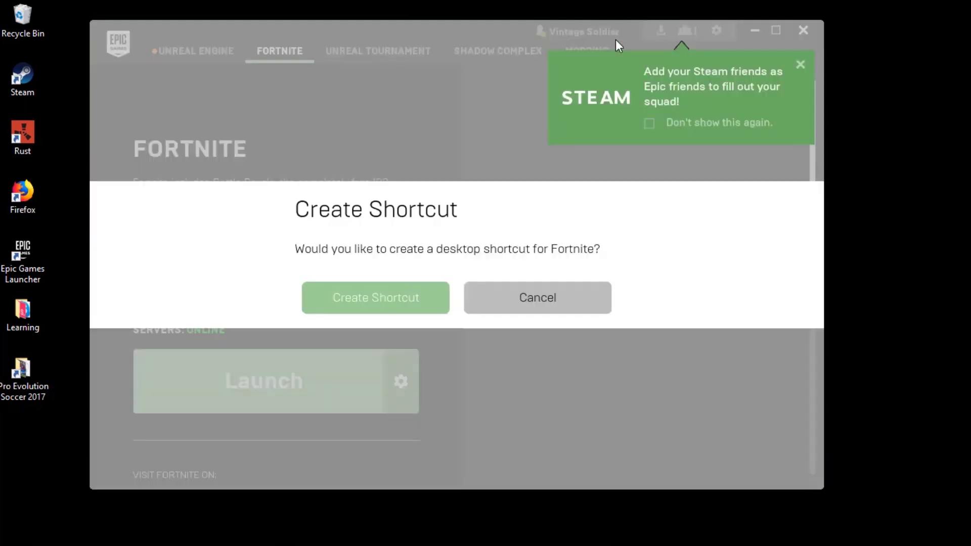
left_click(556, 296)
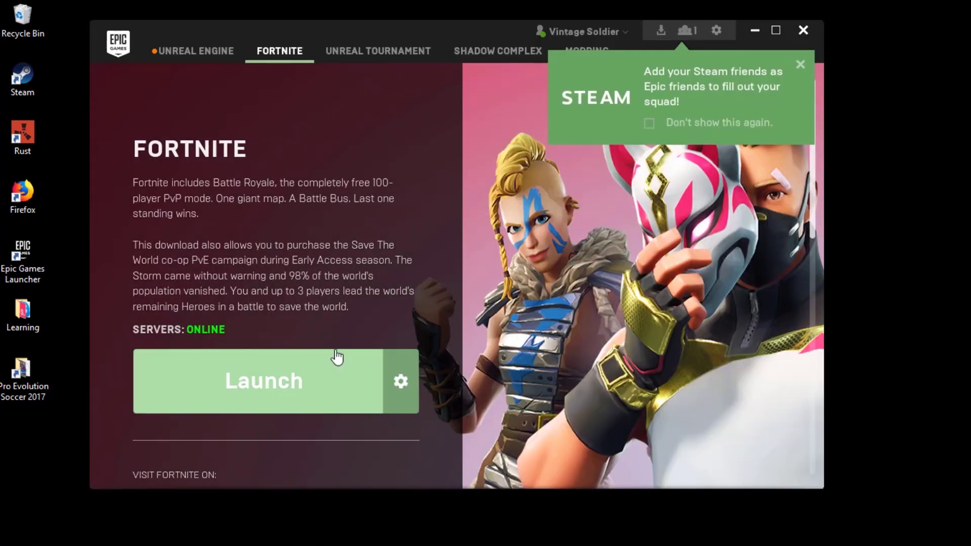
left_click(336, 357)
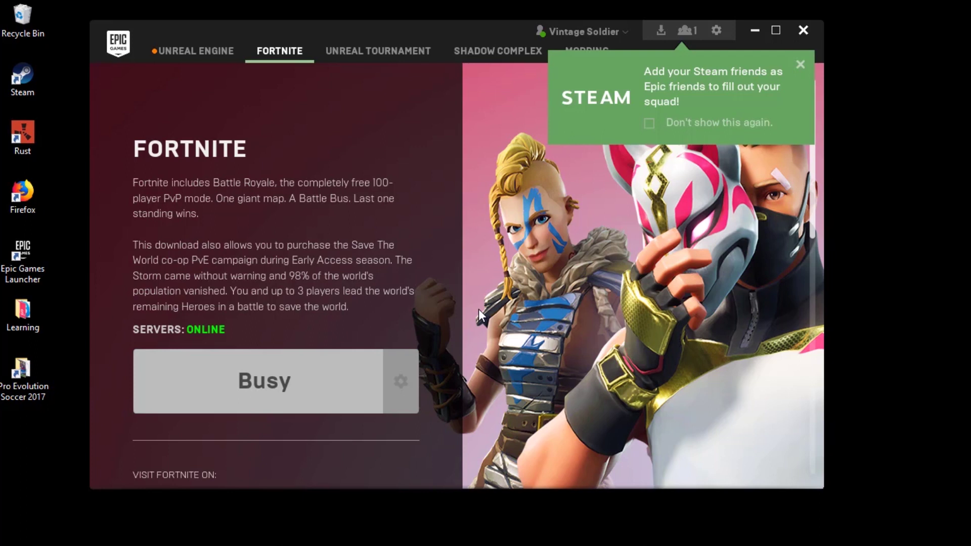